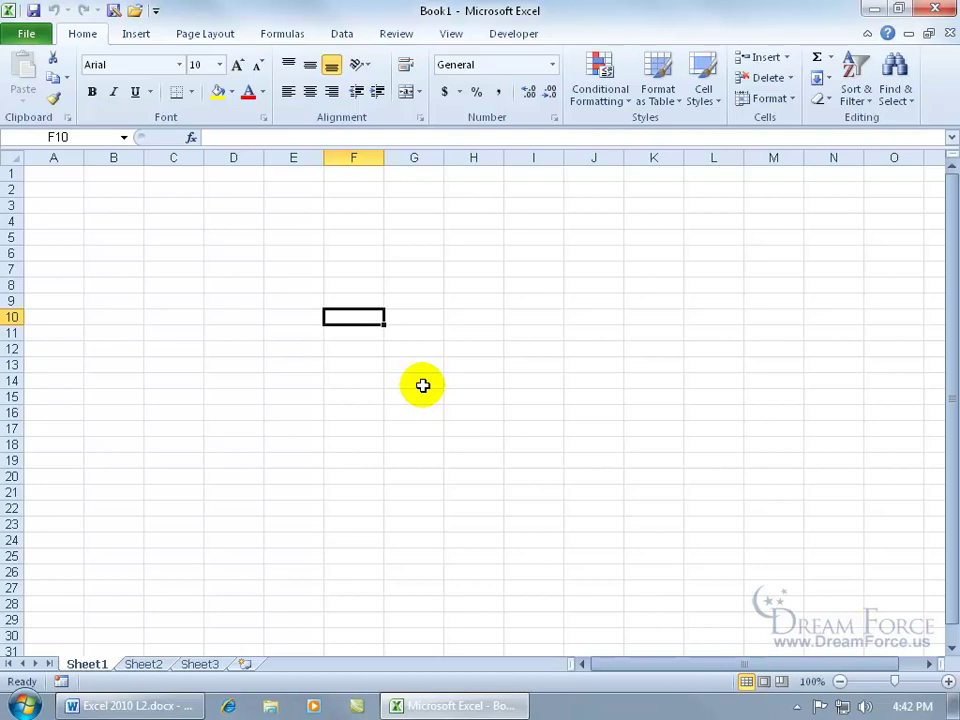
Open the SmartArt gallery, preview Organization Chart, then select Process > Basic Process.
click(137, 38)
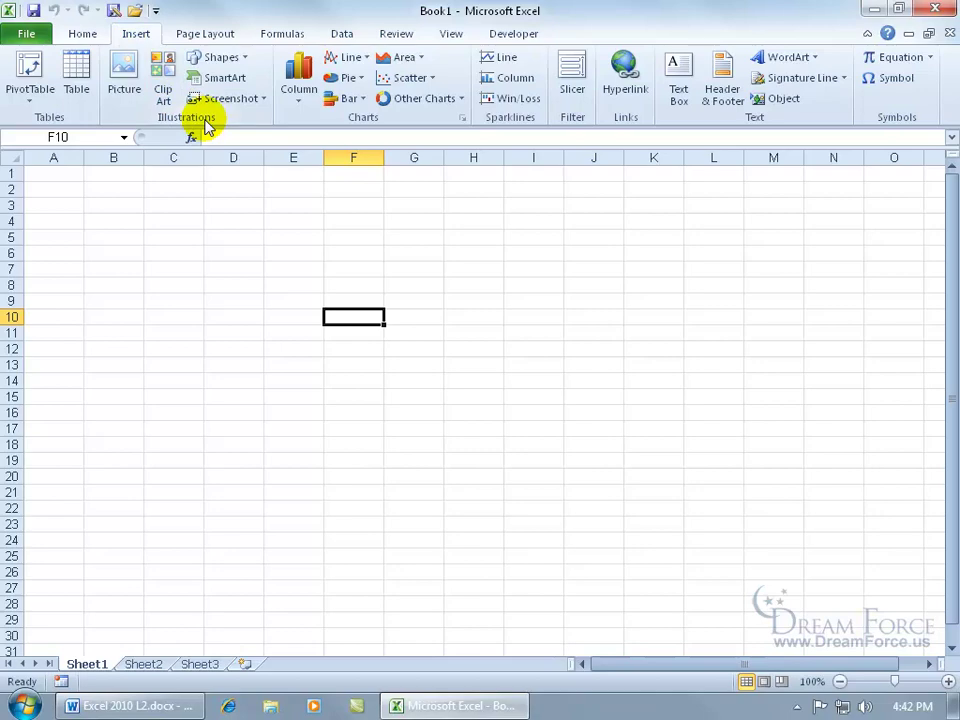
click(240, 82)
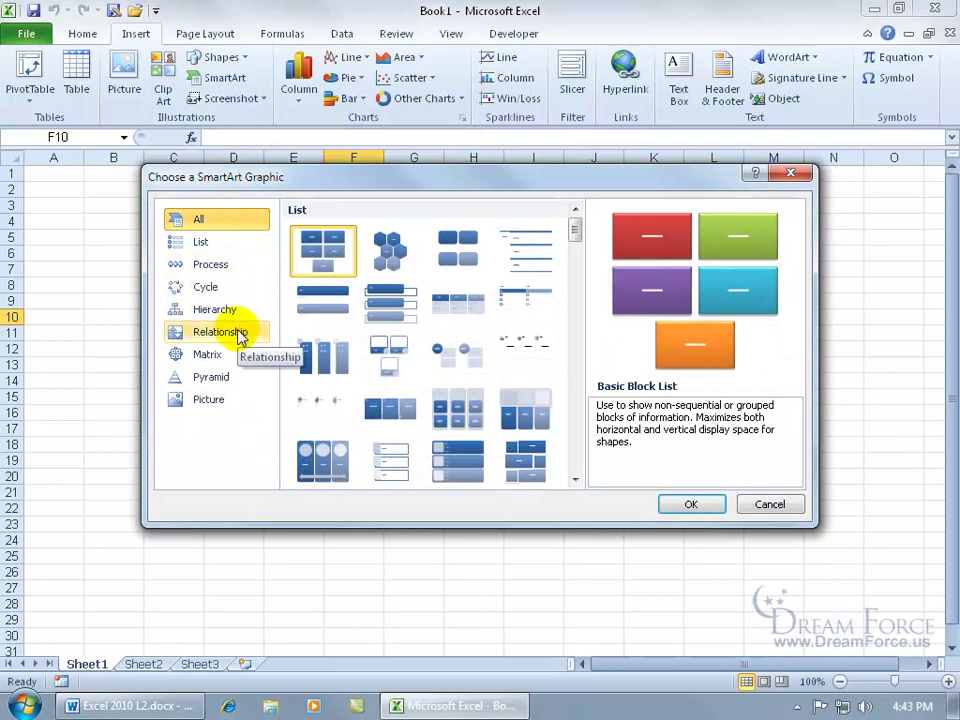
click(210, 311)
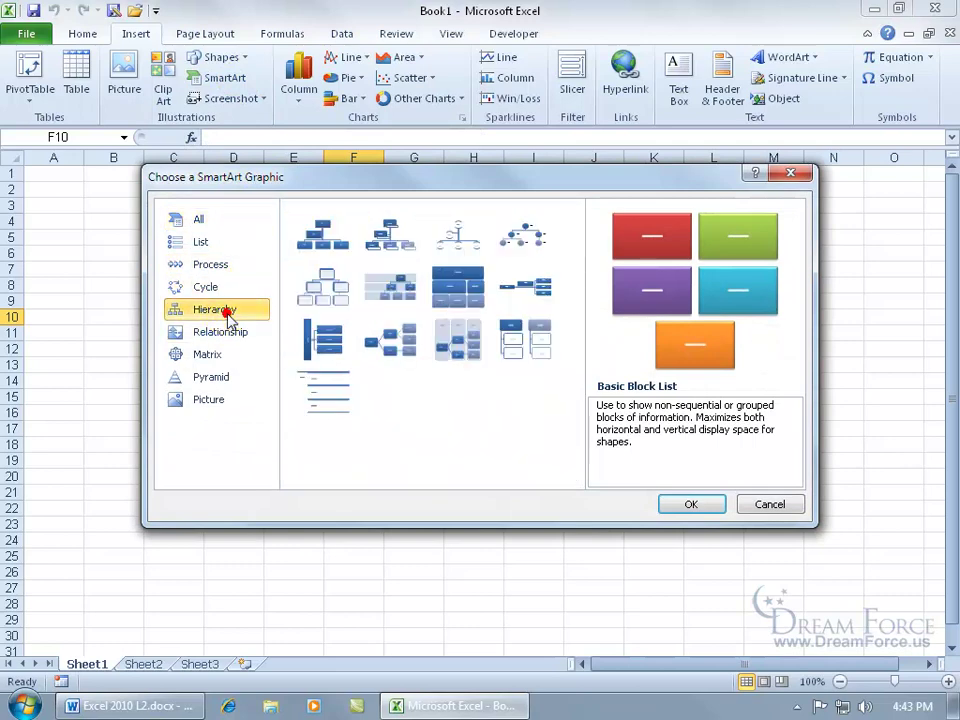
click(320, 250)
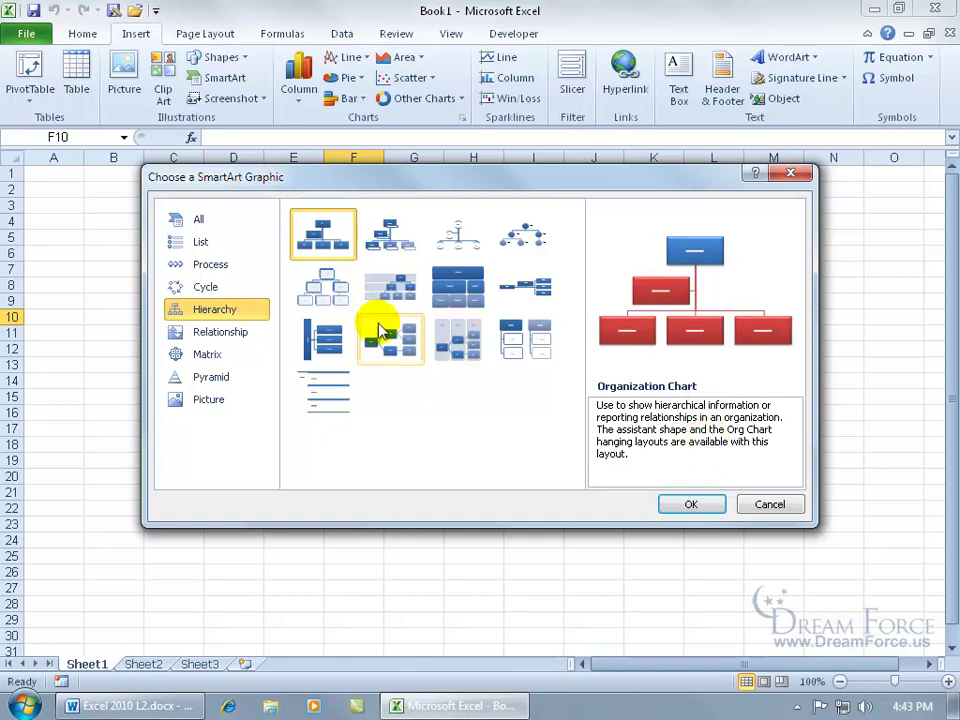
click(238, 266)
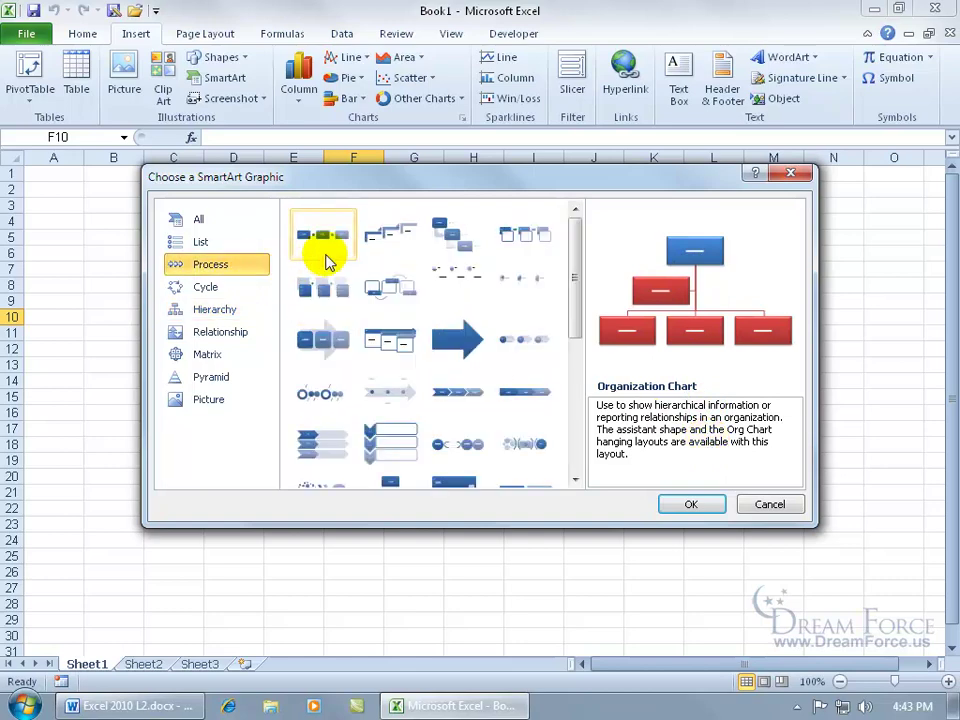
click(325, 255)
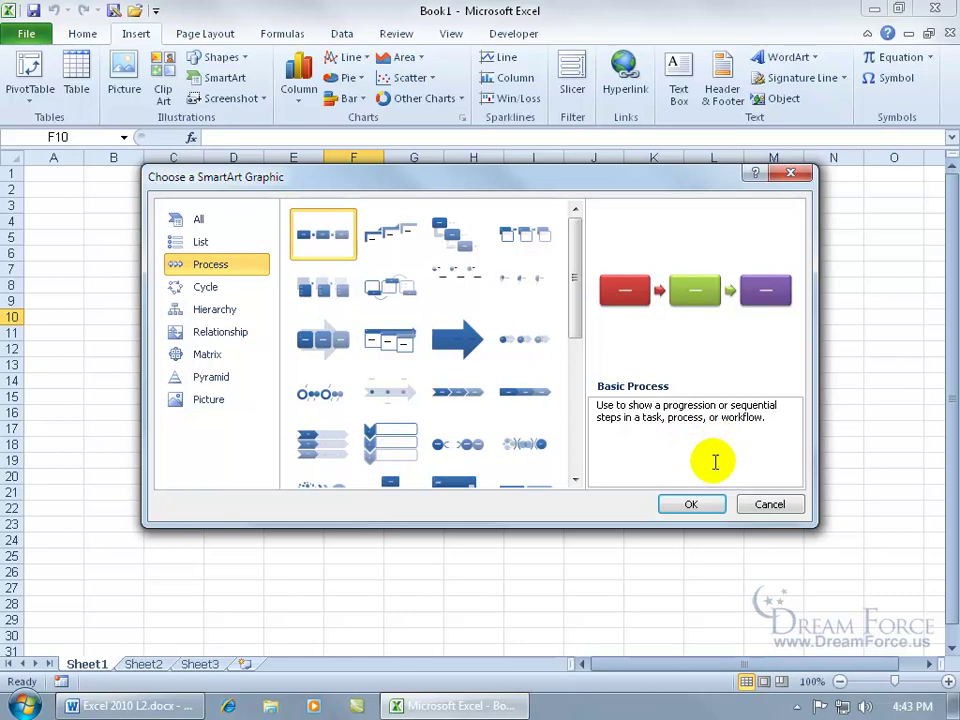
Insert the Basic Process diagram and enter 'Enjoyable Work' and 'Perseverance' as its first two steps.
click(690, 503)
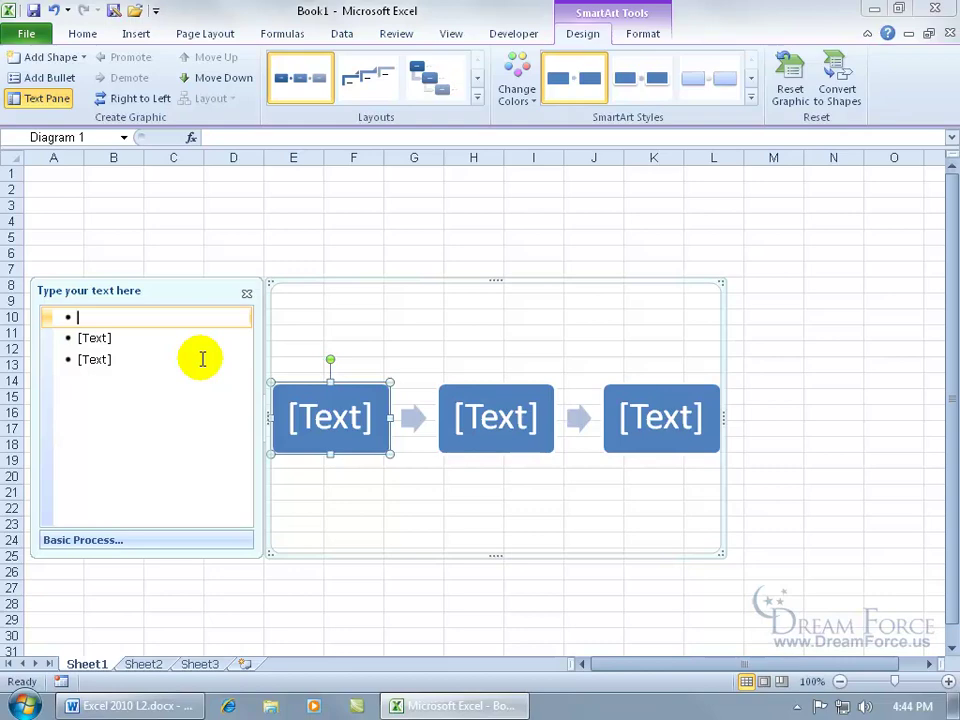
text(Enjoya)
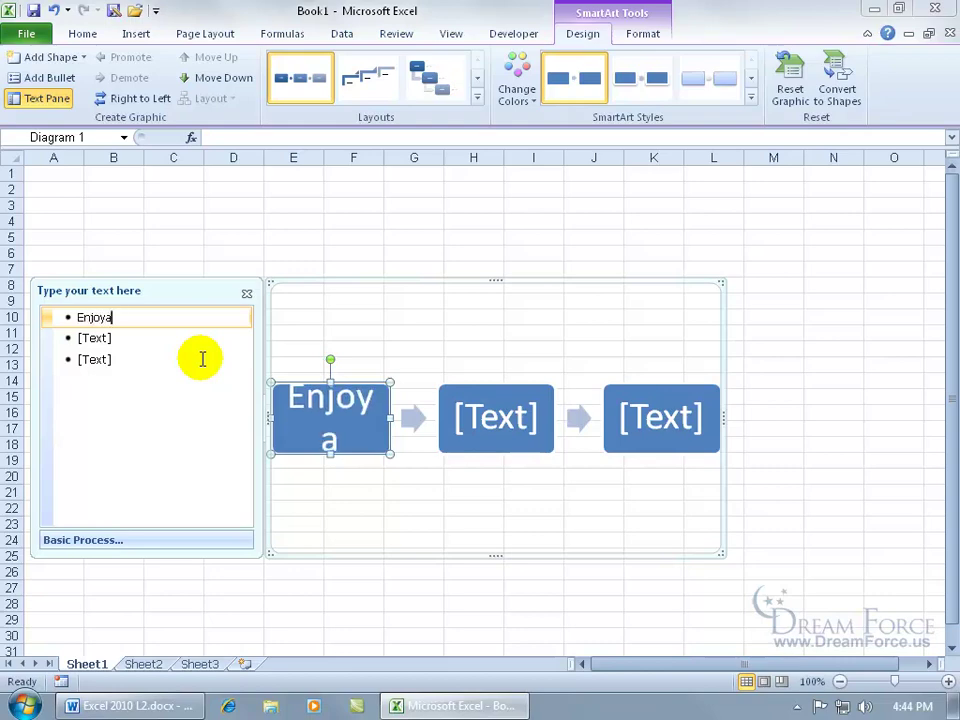
text(ble Work)
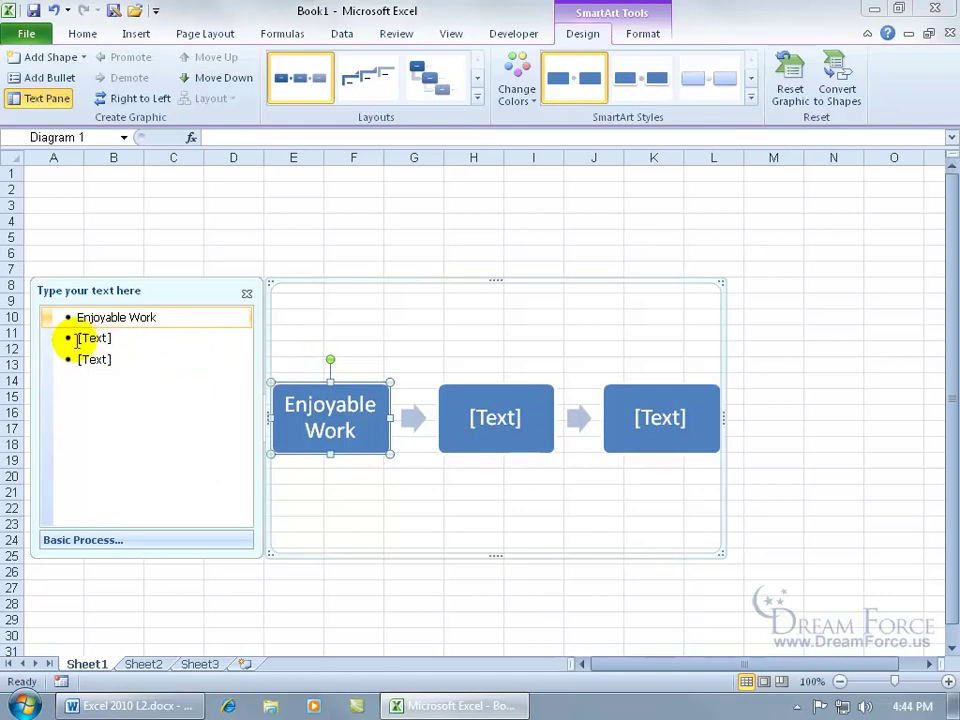
click(147, 344)
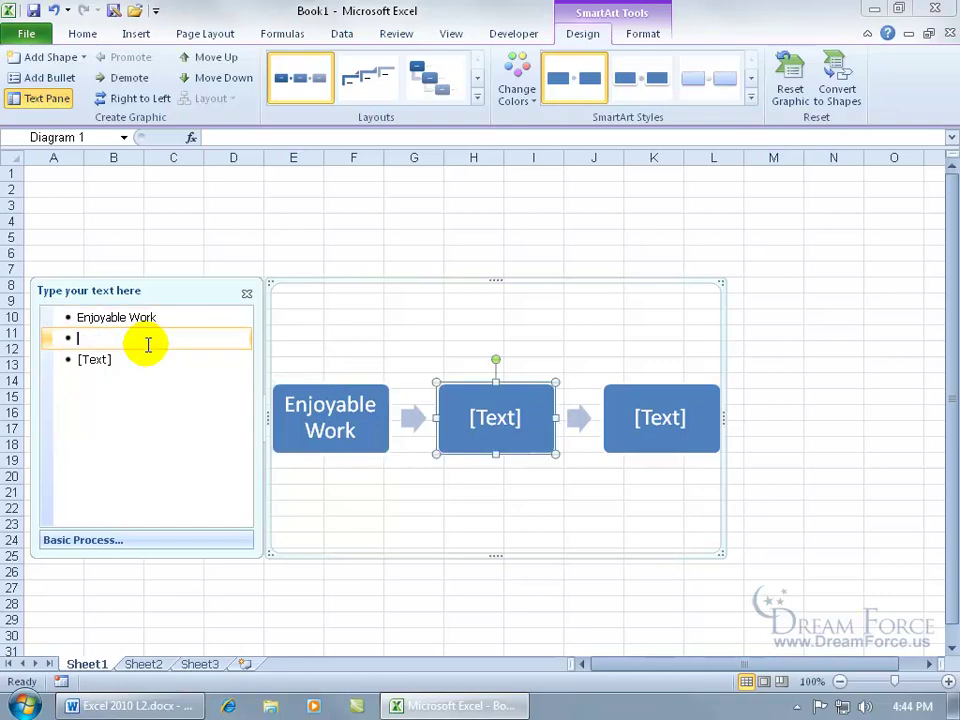
text(Perseverance)
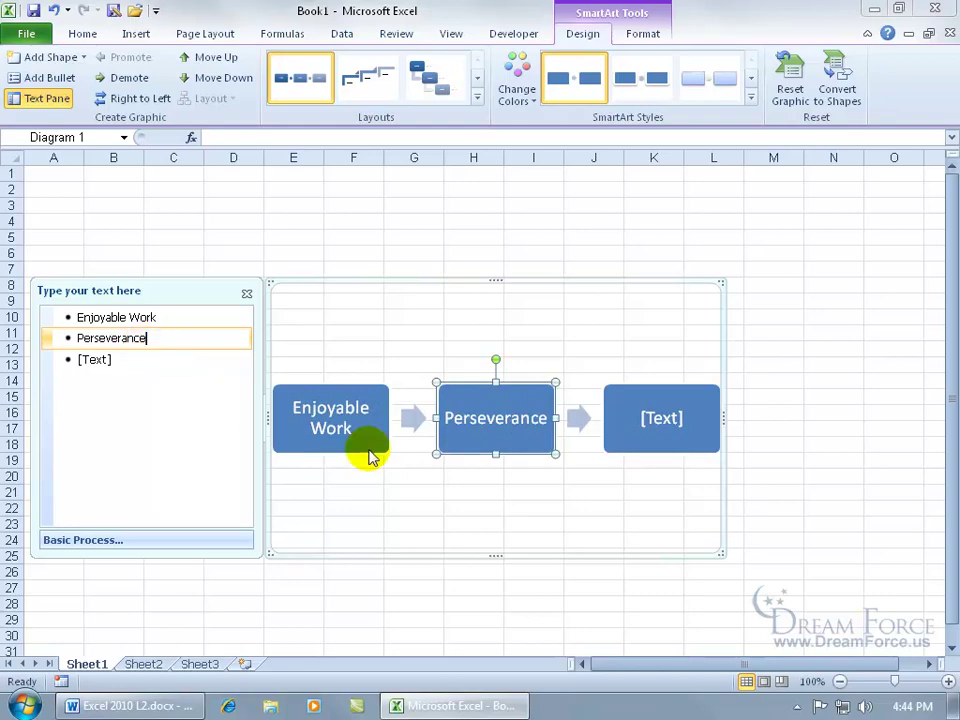
Enter 'Success!' as the text of the third shape.
click(688, 428)
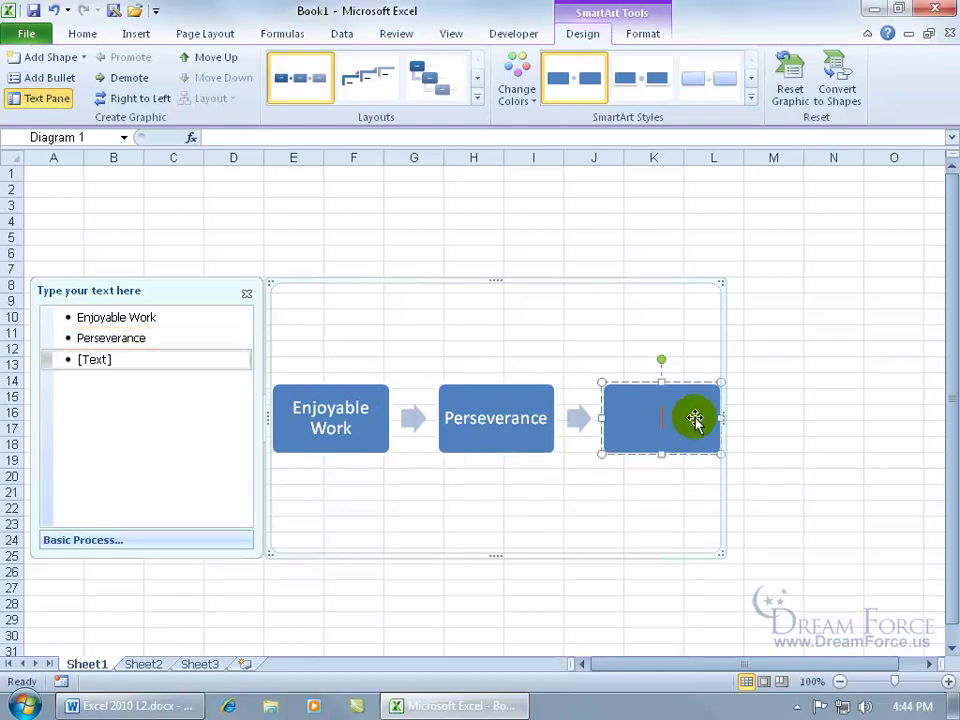
text(Success!)
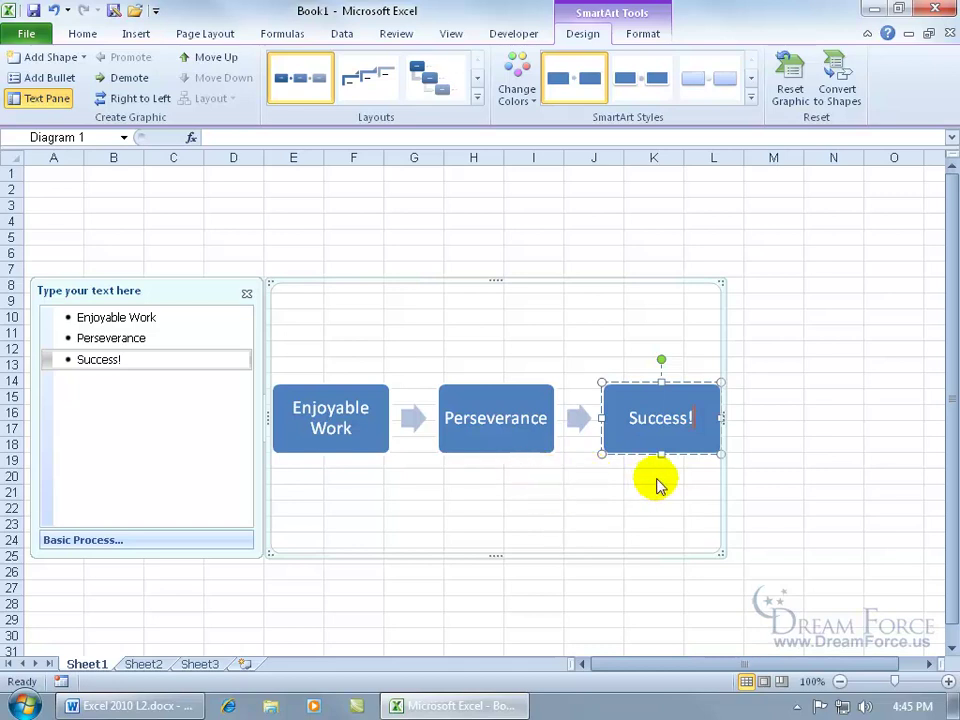
After trying and undoing Add Shape After, add a blank bullet following Perseverance in the Text Pane.
click(550, 445)
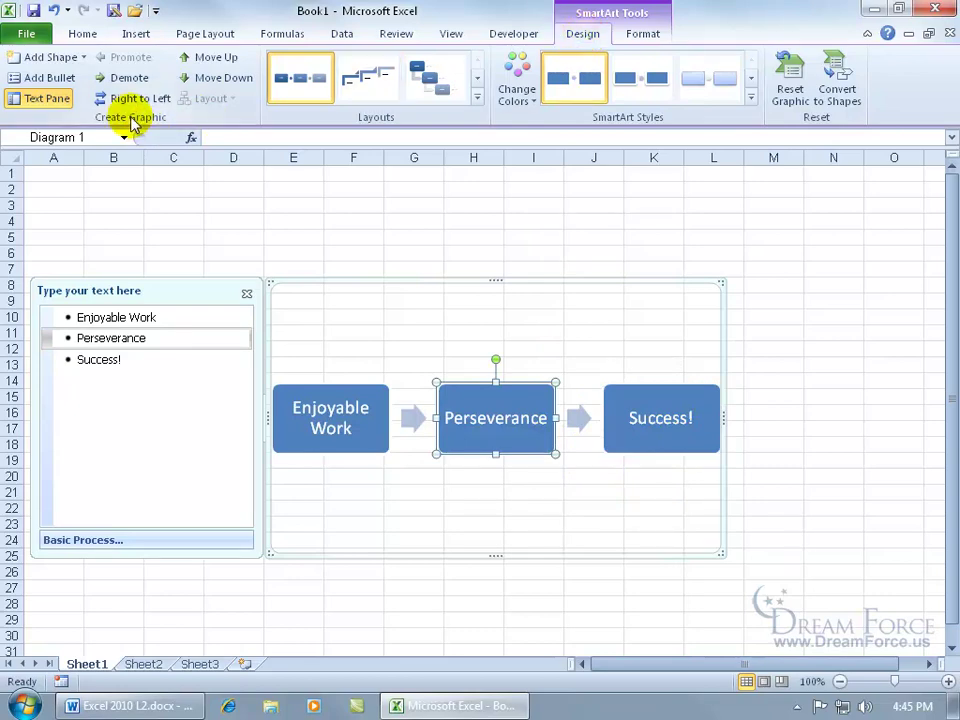
click(85, 58)
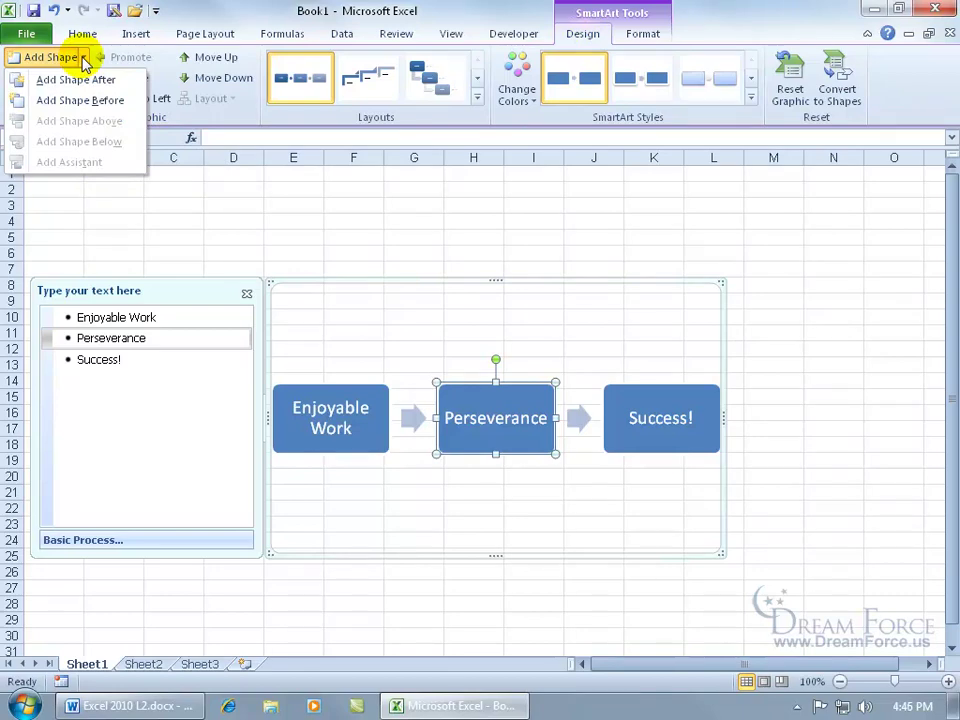
click(86, 79)
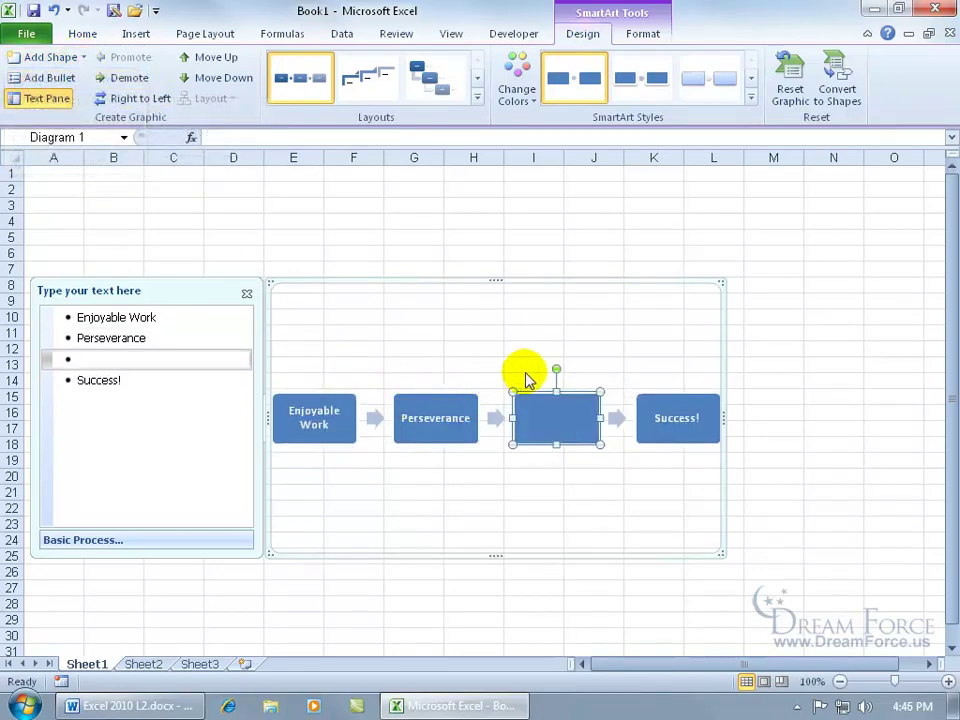
click(54, 11)
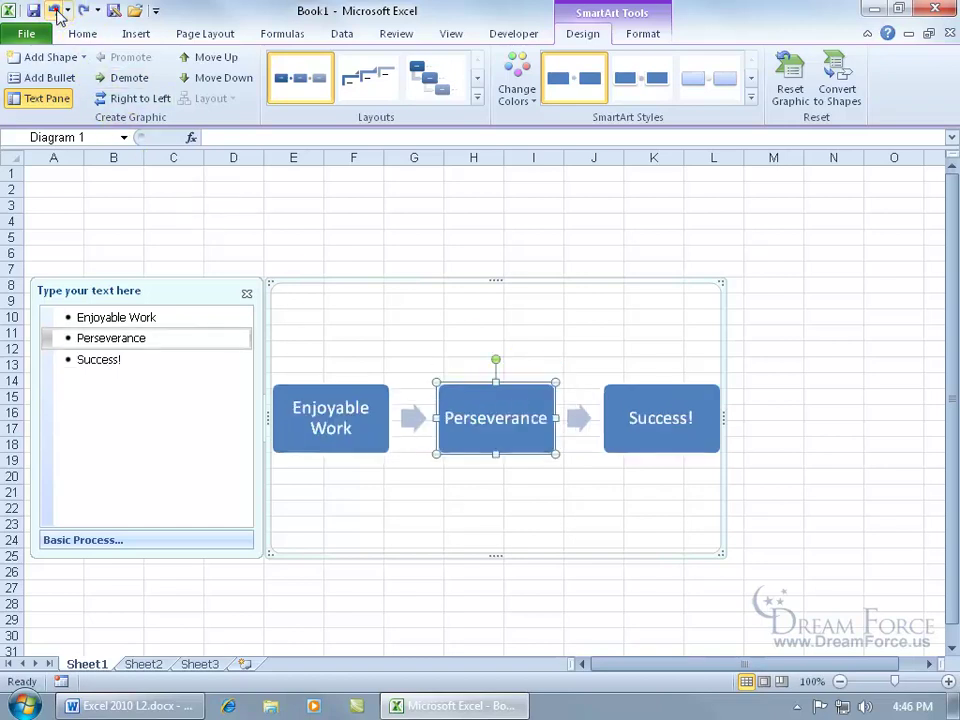
click(172, 339)
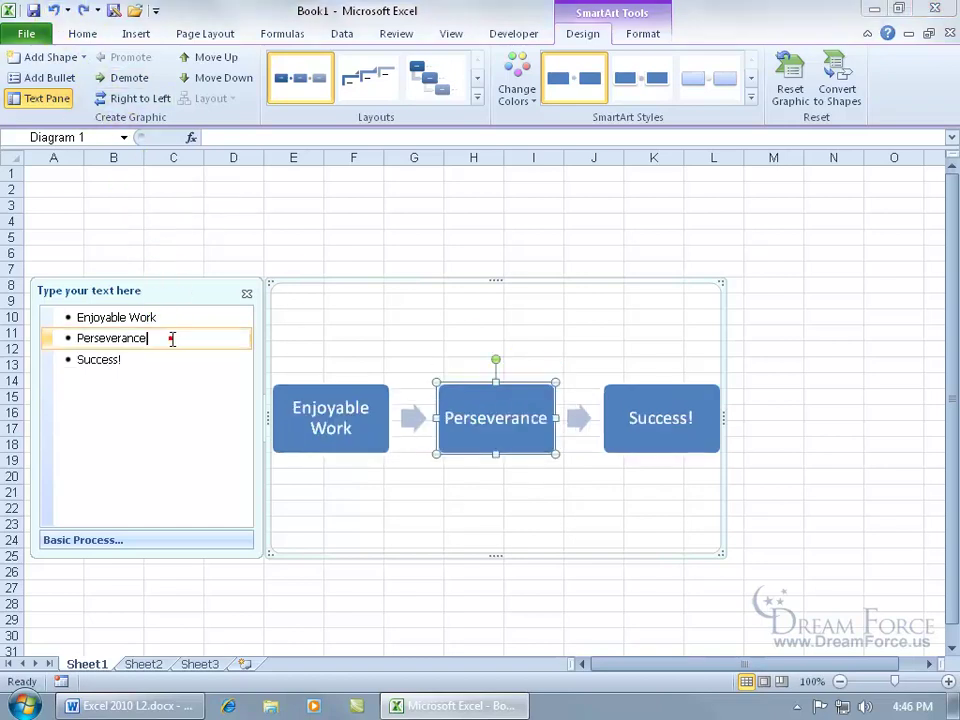
click(172, 339)
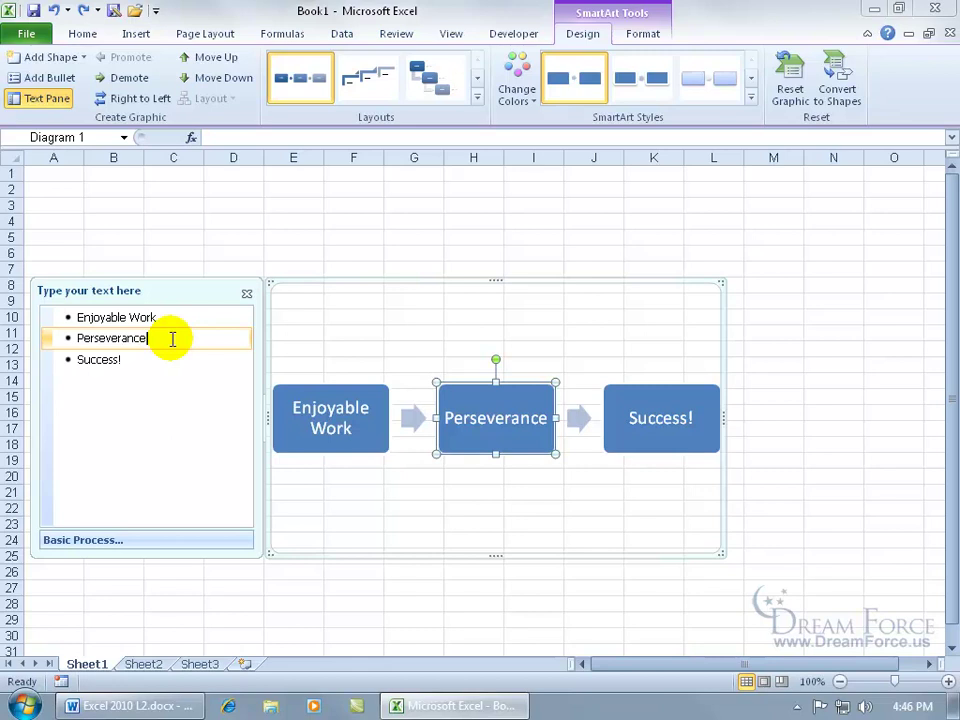
key(Return)
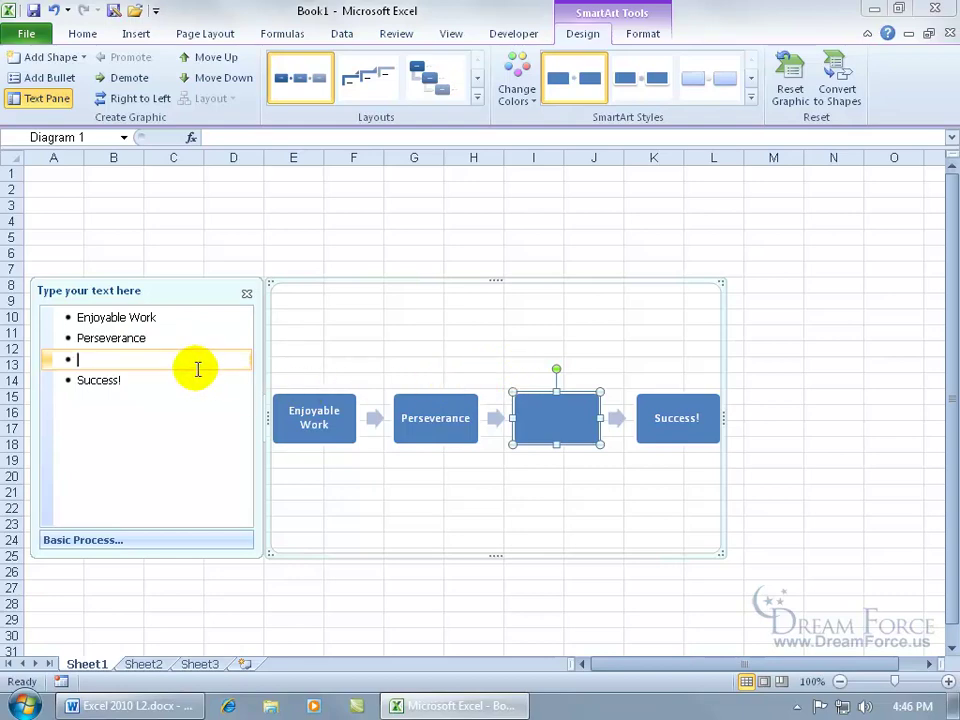
text(Luck)
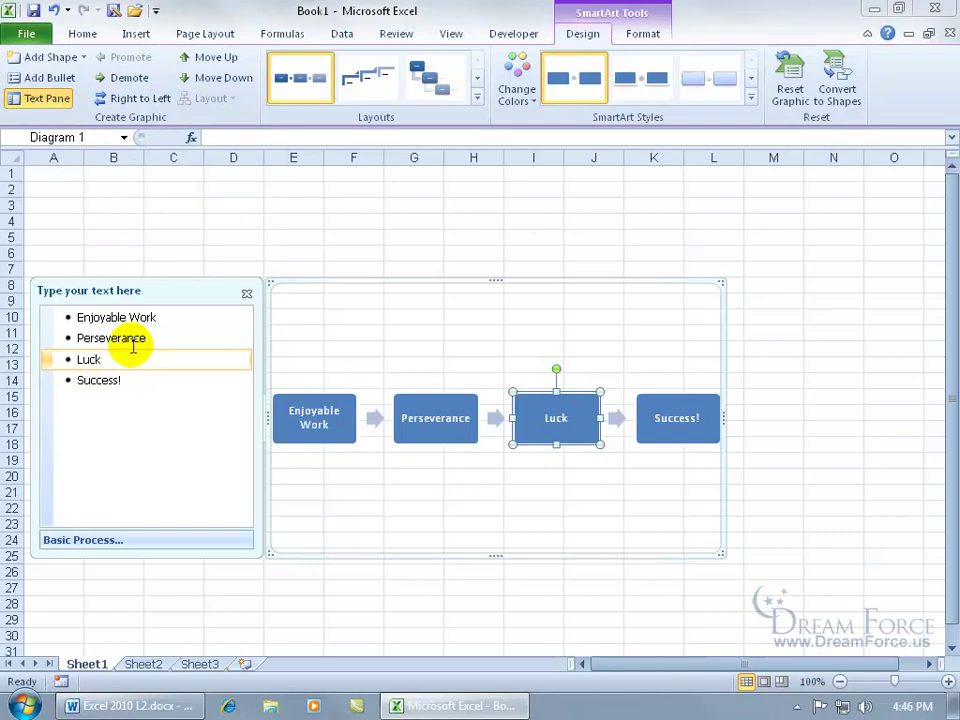
click(133, 80)
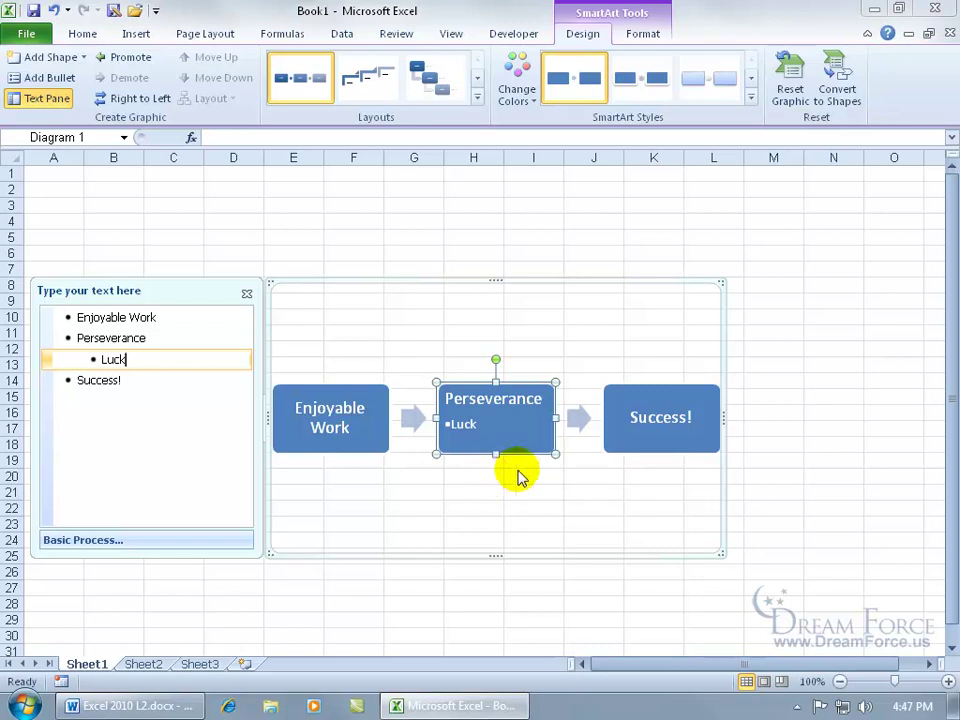
click(130, 58)
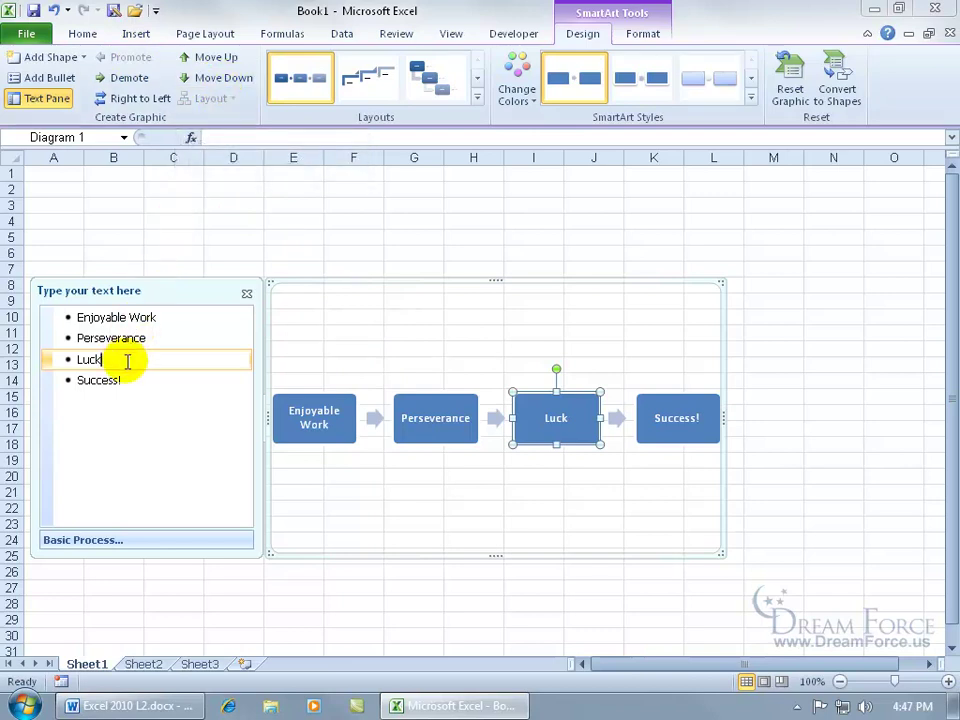
click(222, 60)
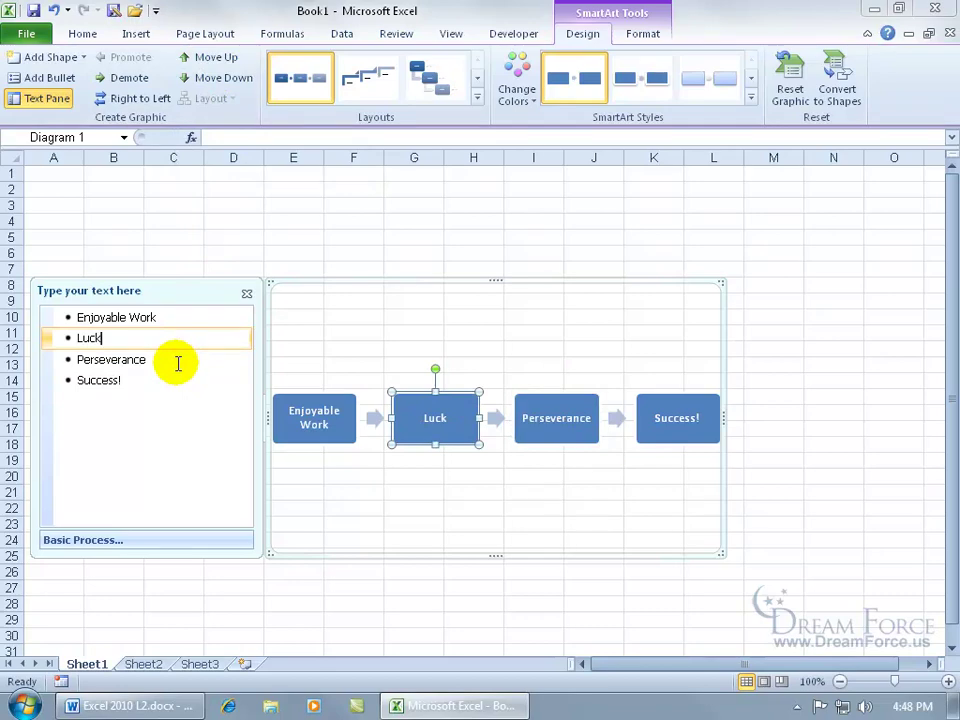
click(53, 10)
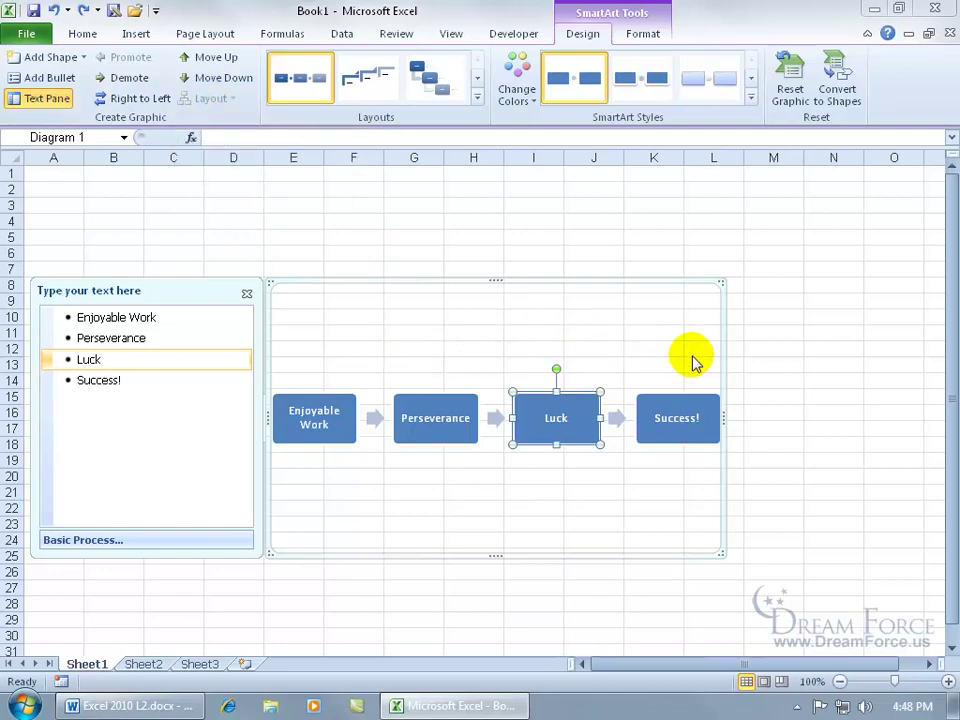
click(128, 101)
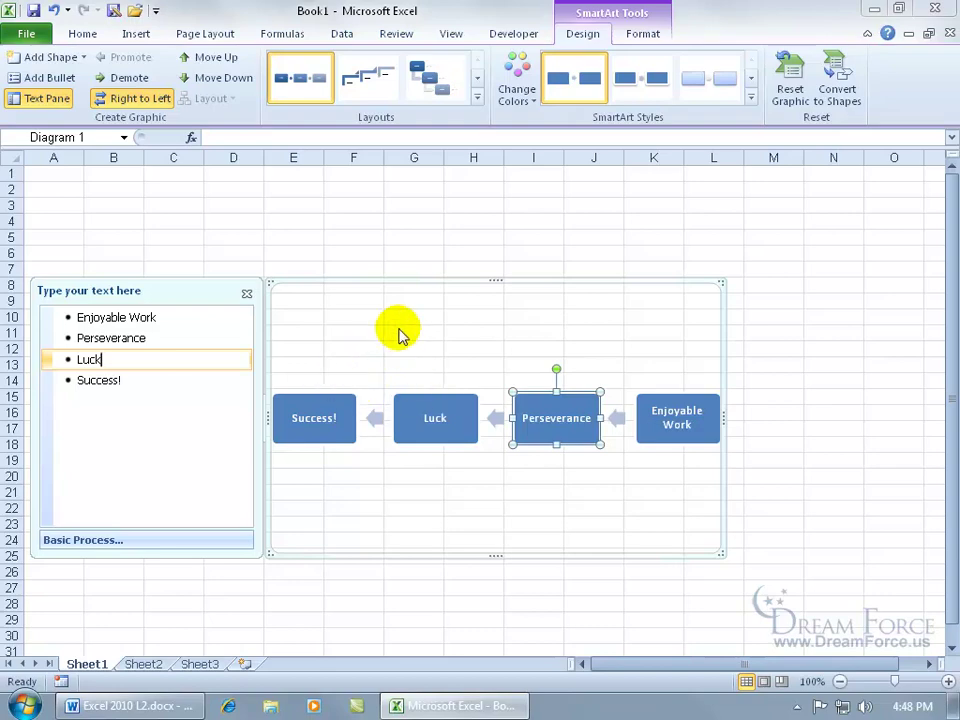
click(54, 10)
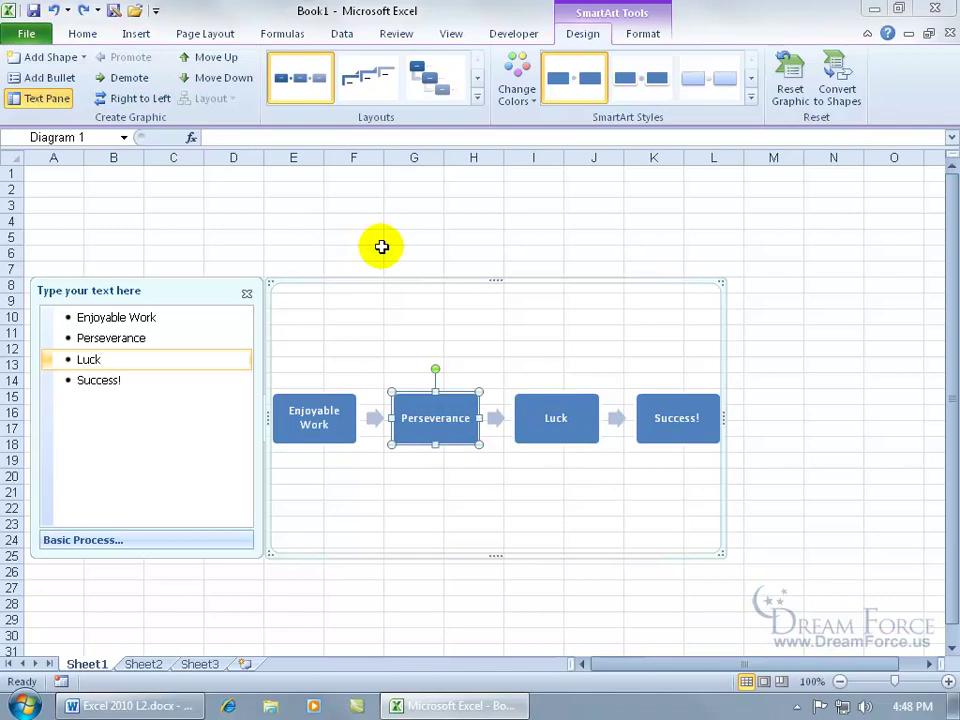
Apply the Colorful - Accent Colors scheme and a 3-D SmartArt style to the diagram.
click(525, 93)
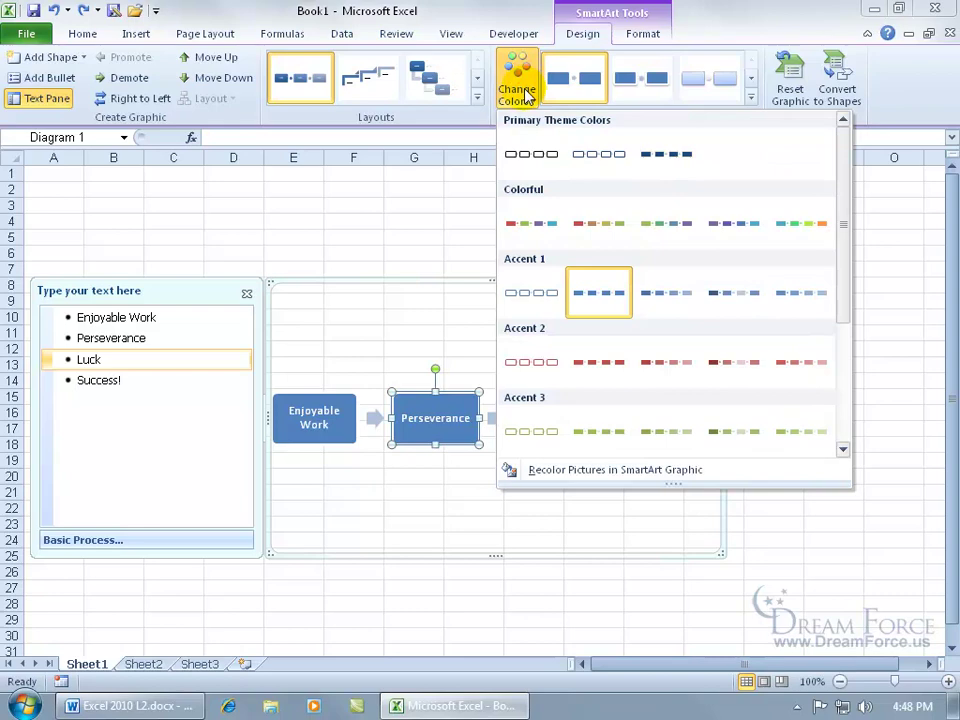
click(543, 233)
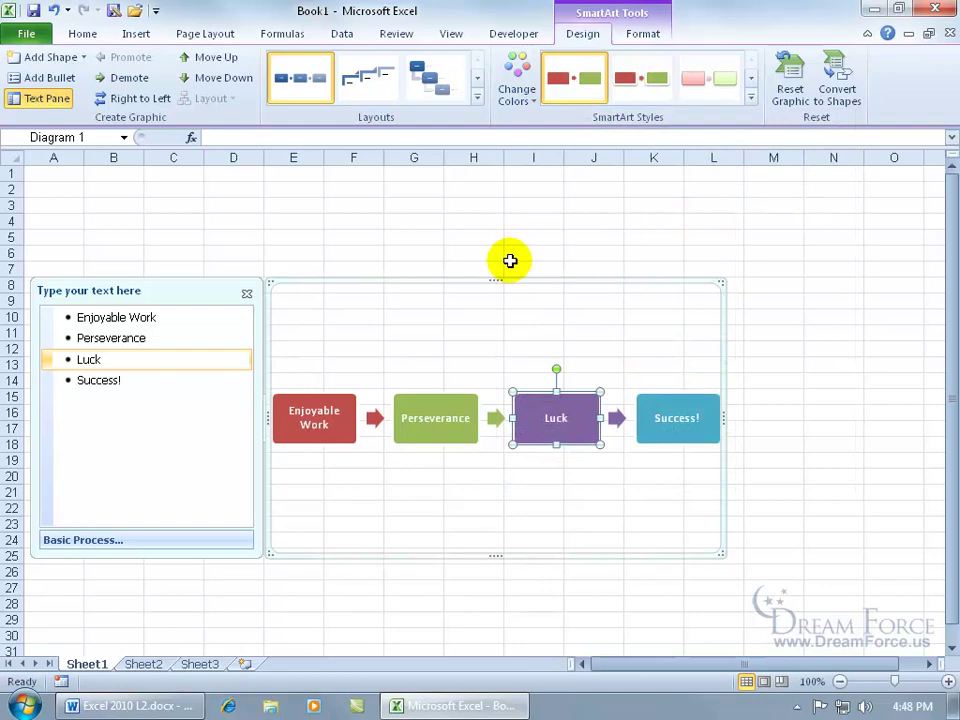
click(752, 98)
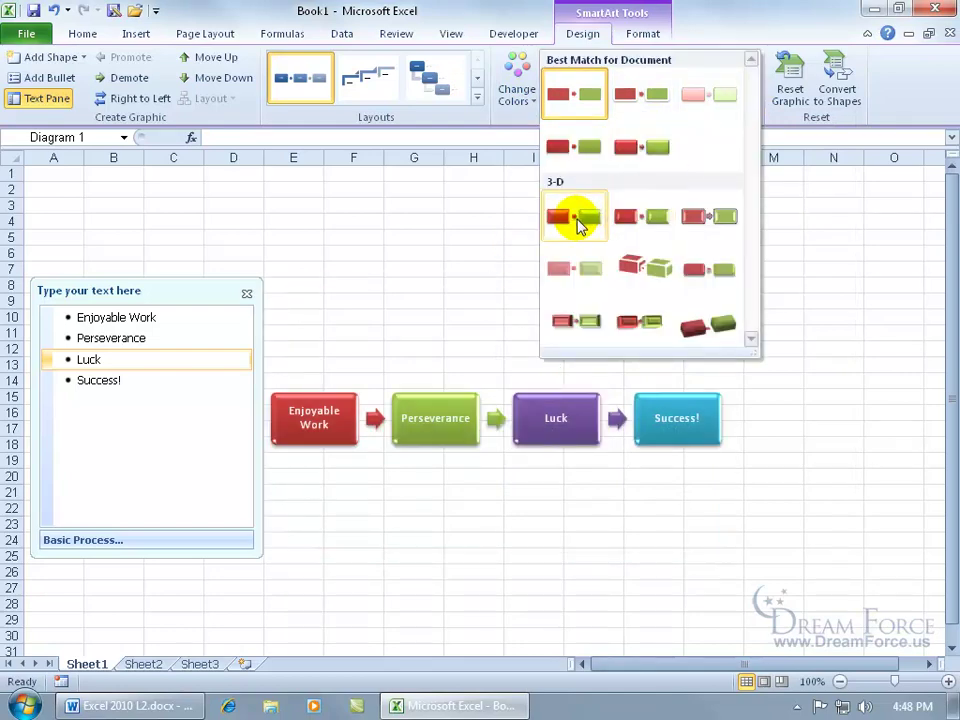
click(474, 240)
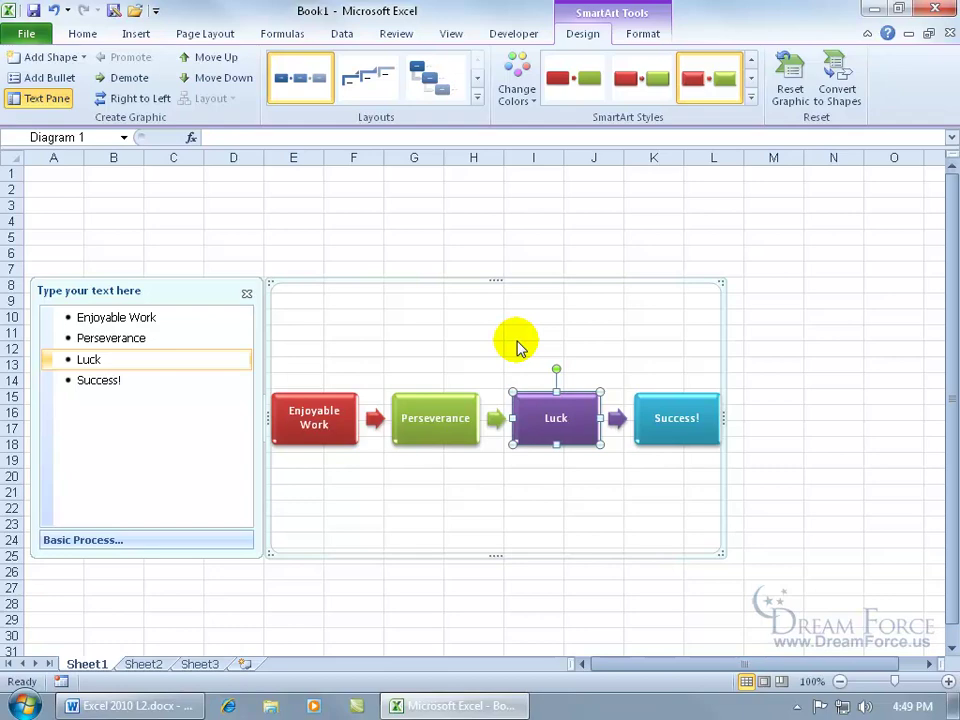
Give the Luck shape a purple glow from Shape Effects > Glow, then deselect it.
click(642, 36)
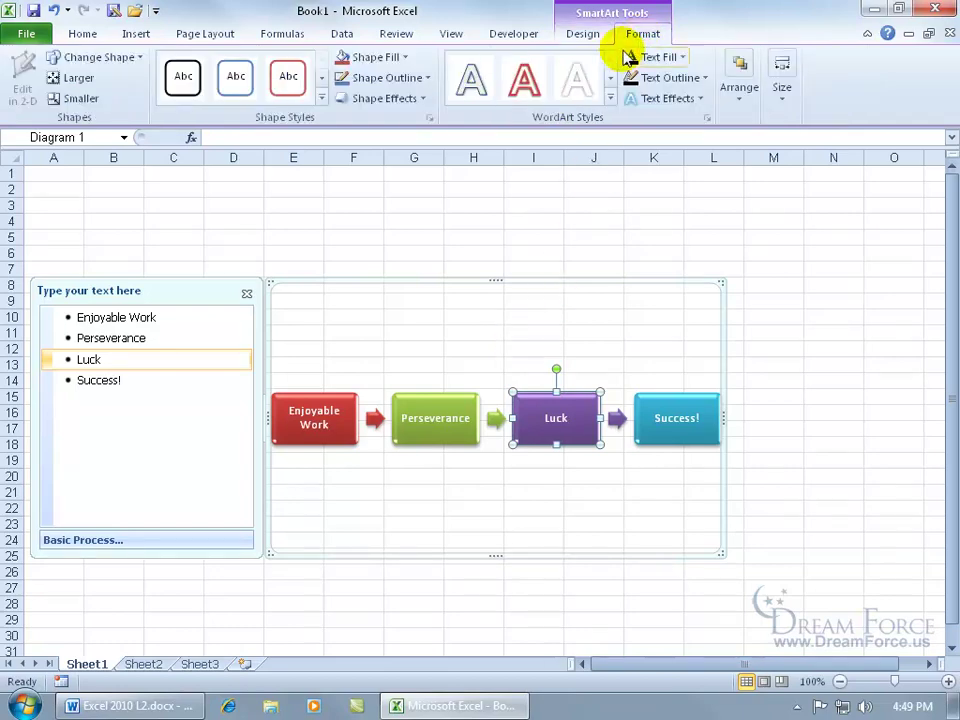
click(422, 99)
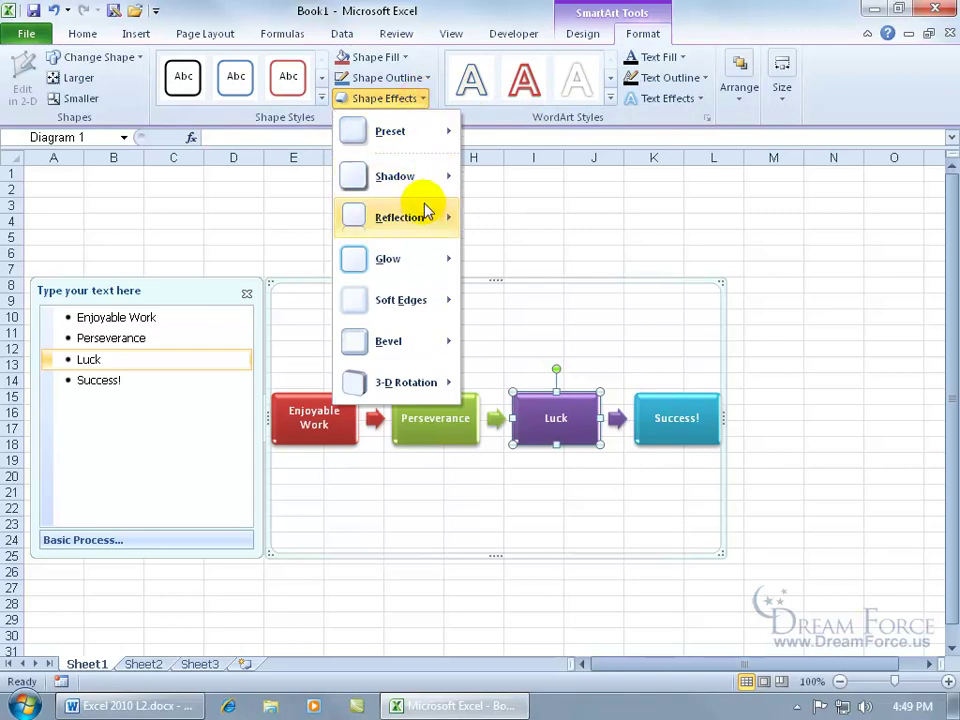
mouse_move(418, 266)
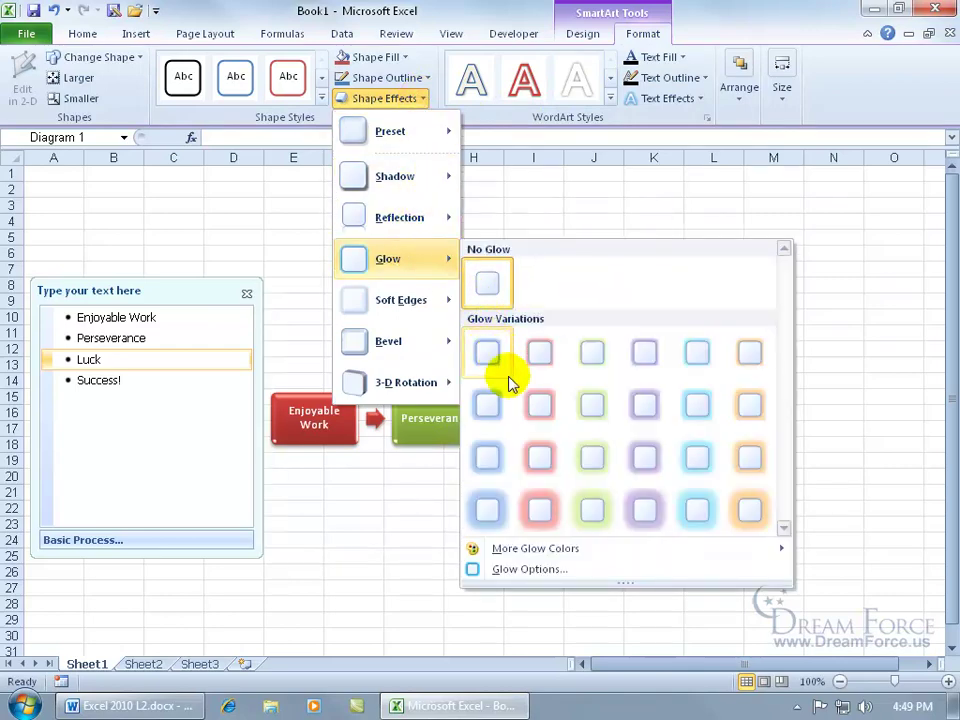
click(643, 515)
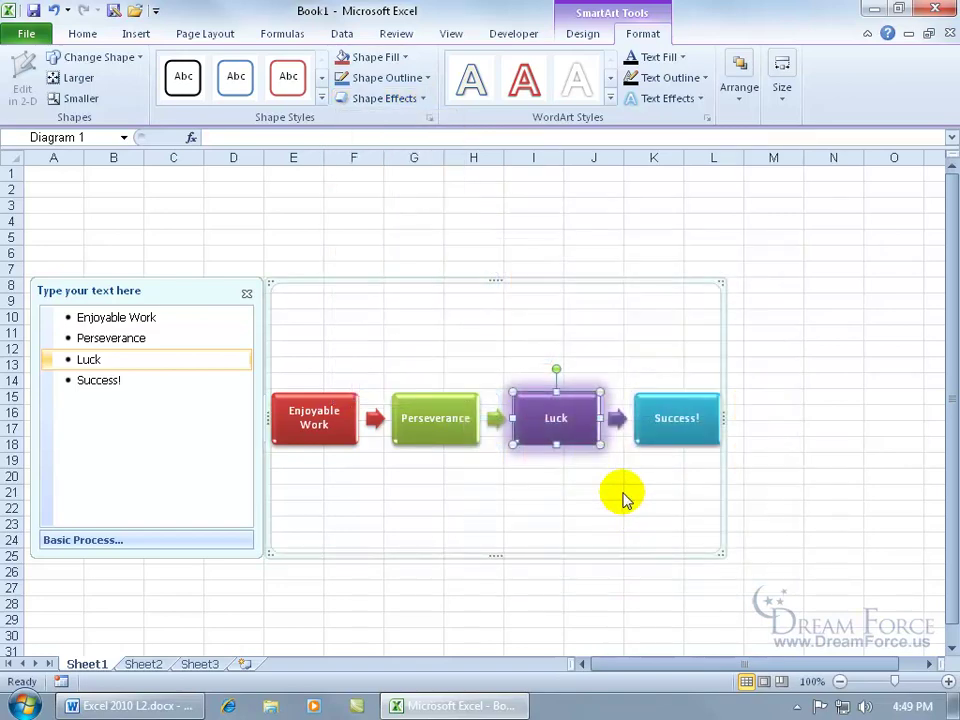
click(626, 333)
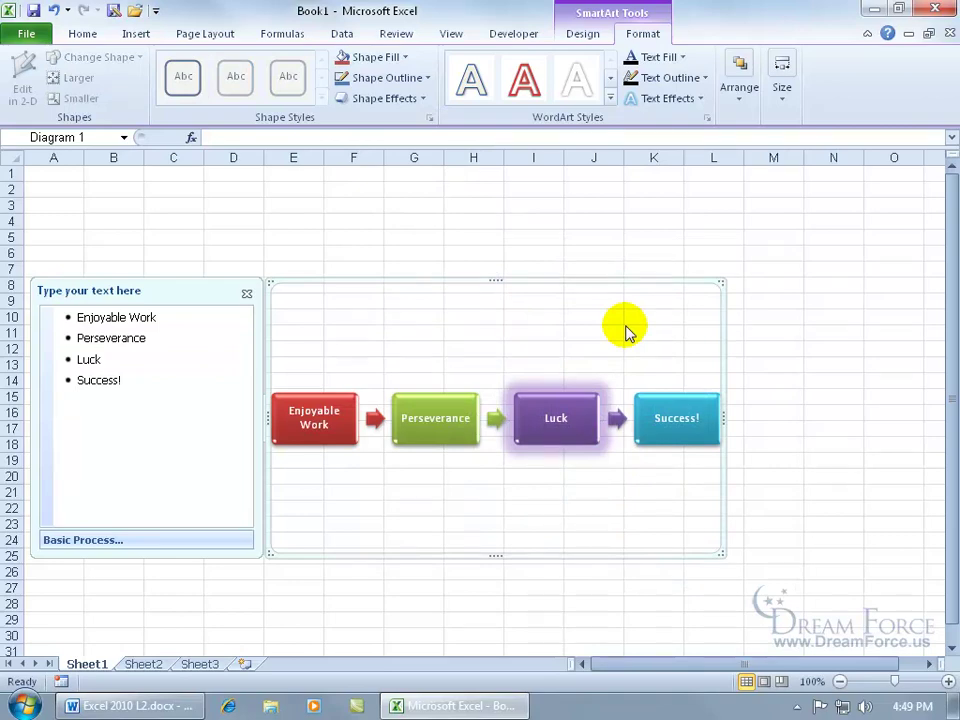
click(405, 240)
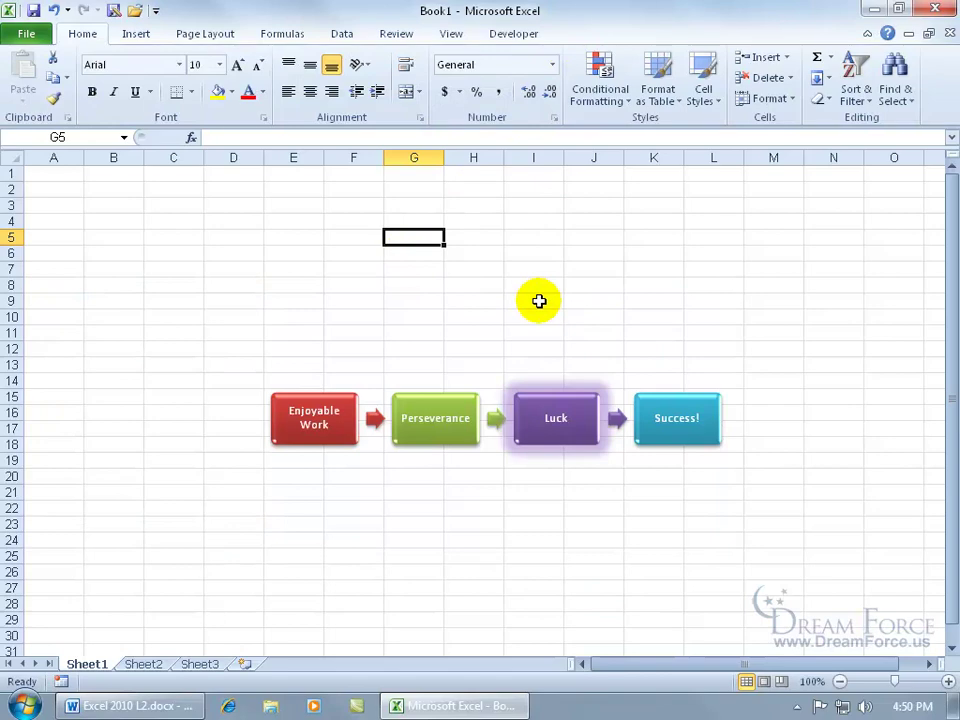
click(445, 414)
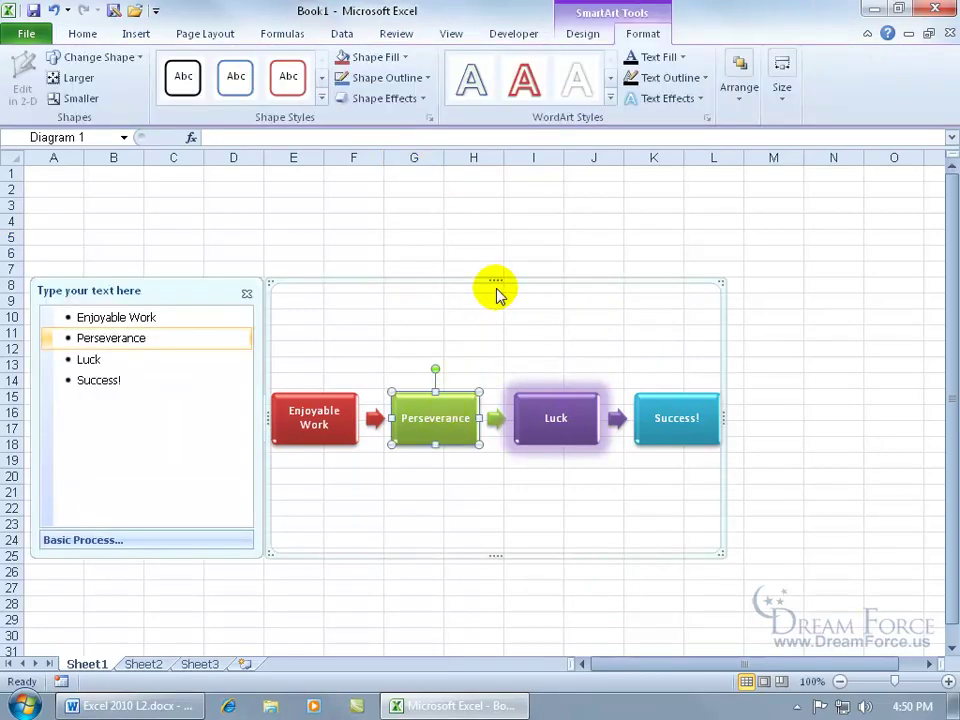
click(247, 293)
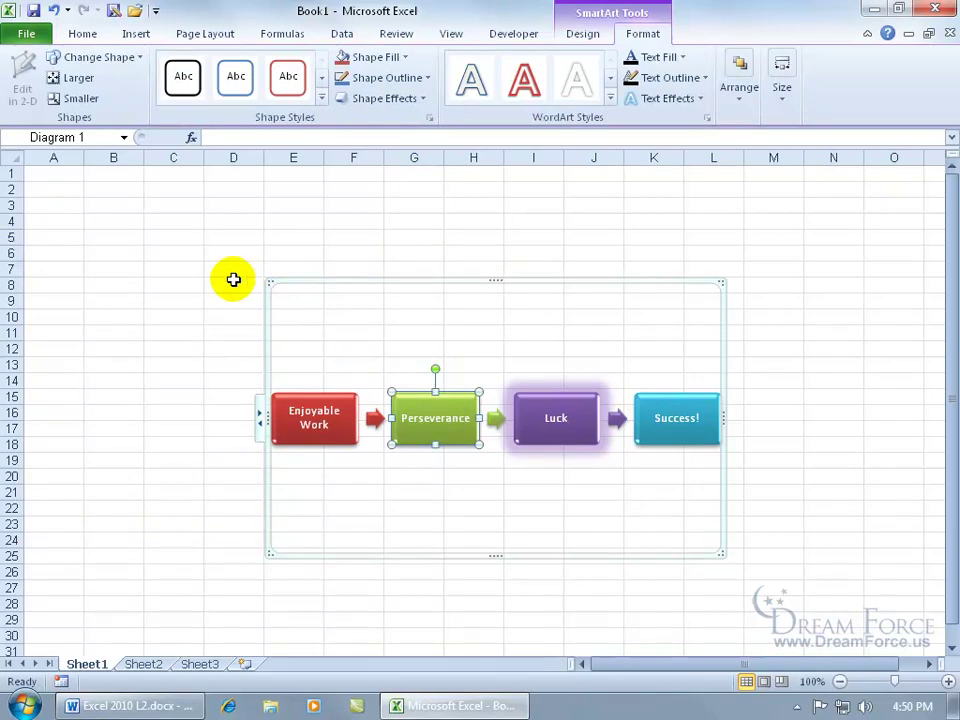
click(586, 36)
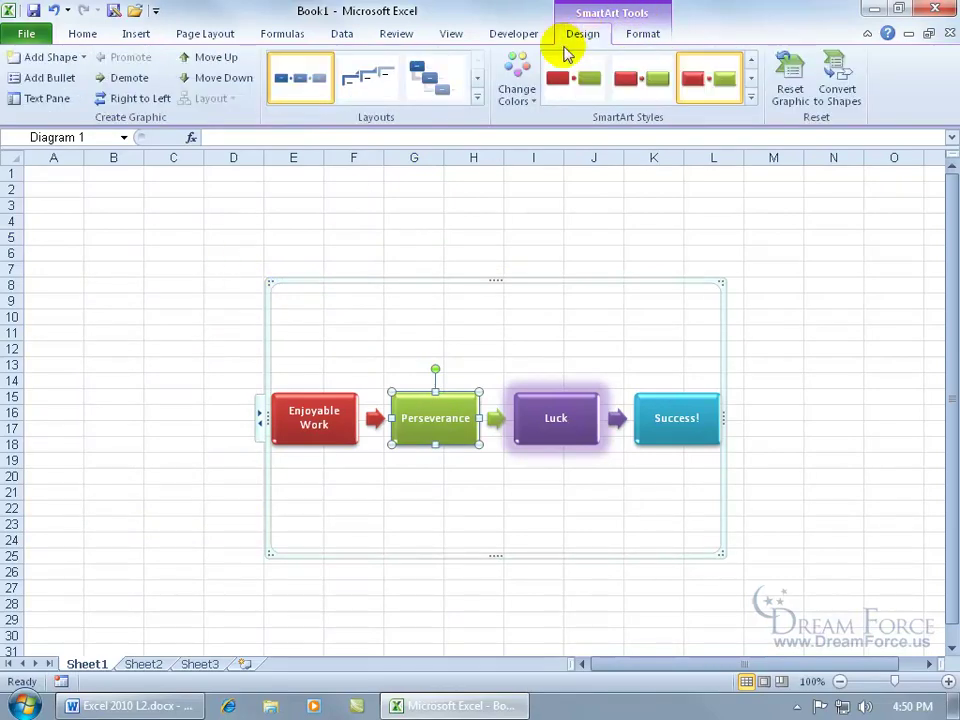
click(48, 102)
click(50, 104)
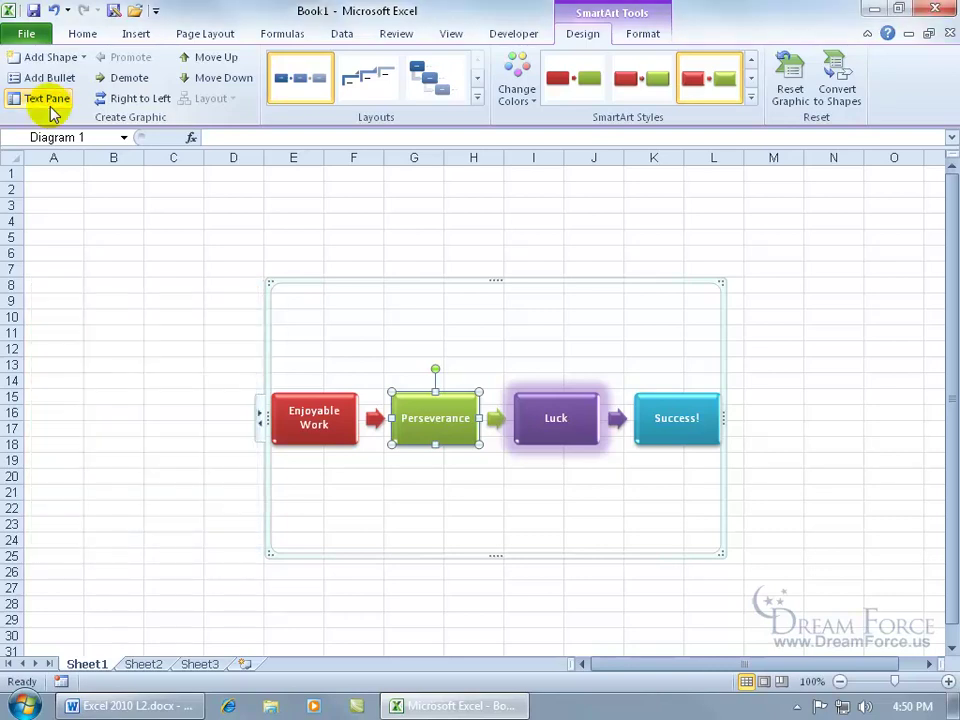
click(50, 104)
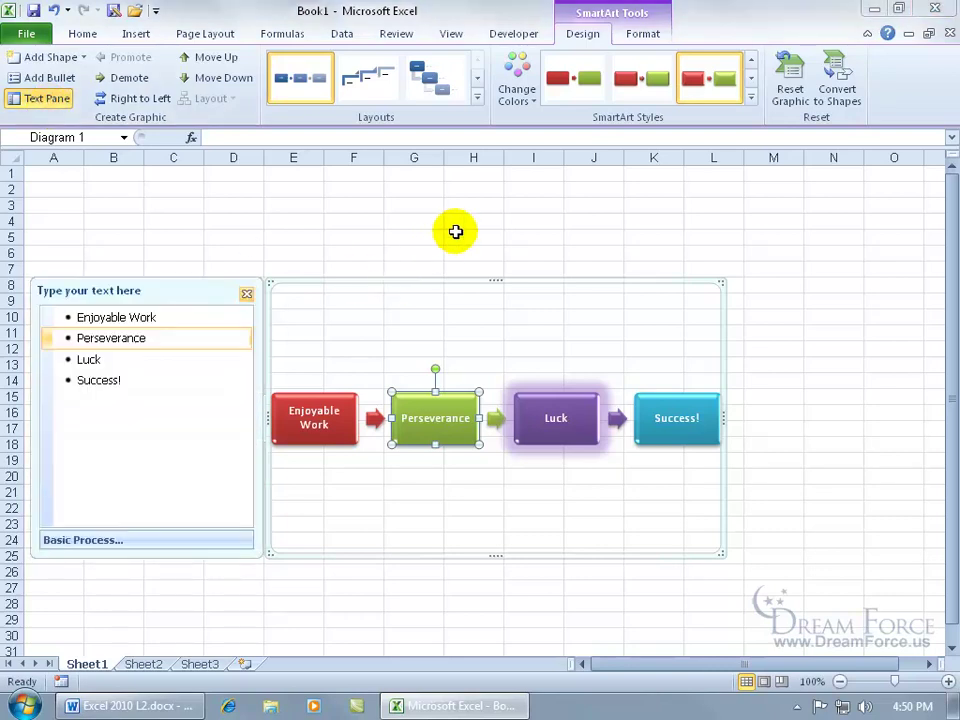